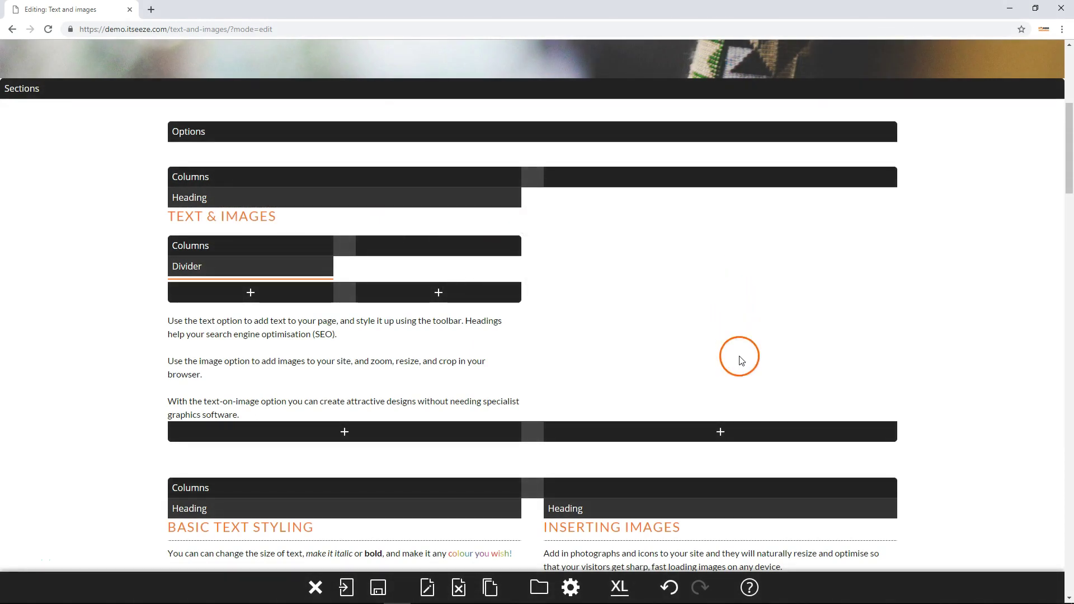
- Add an Image block to the right column beside the Text & Images description
click(740, 435)
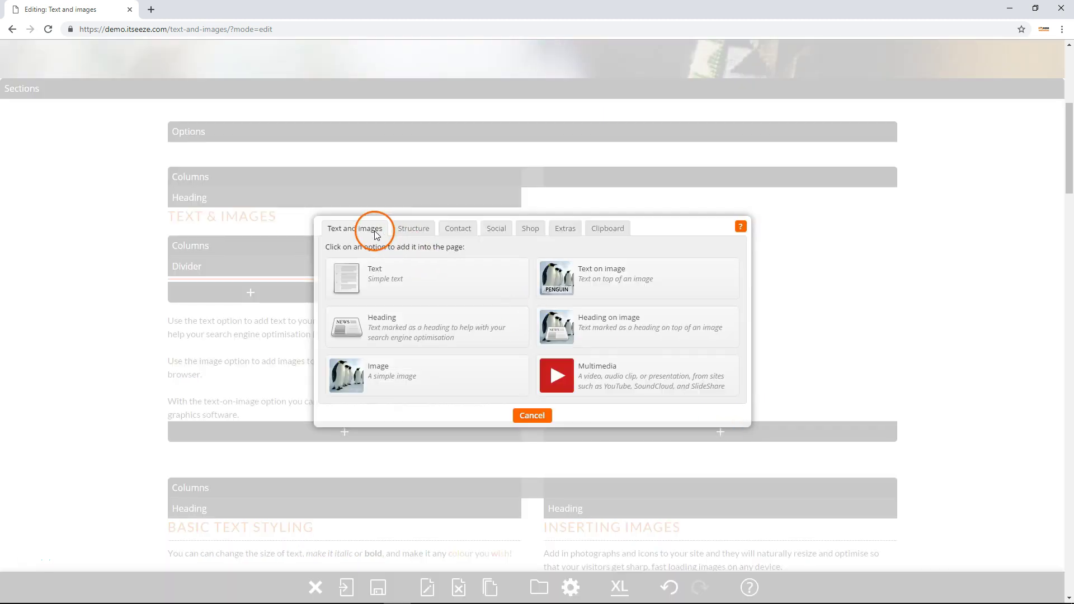
click(373, 380)
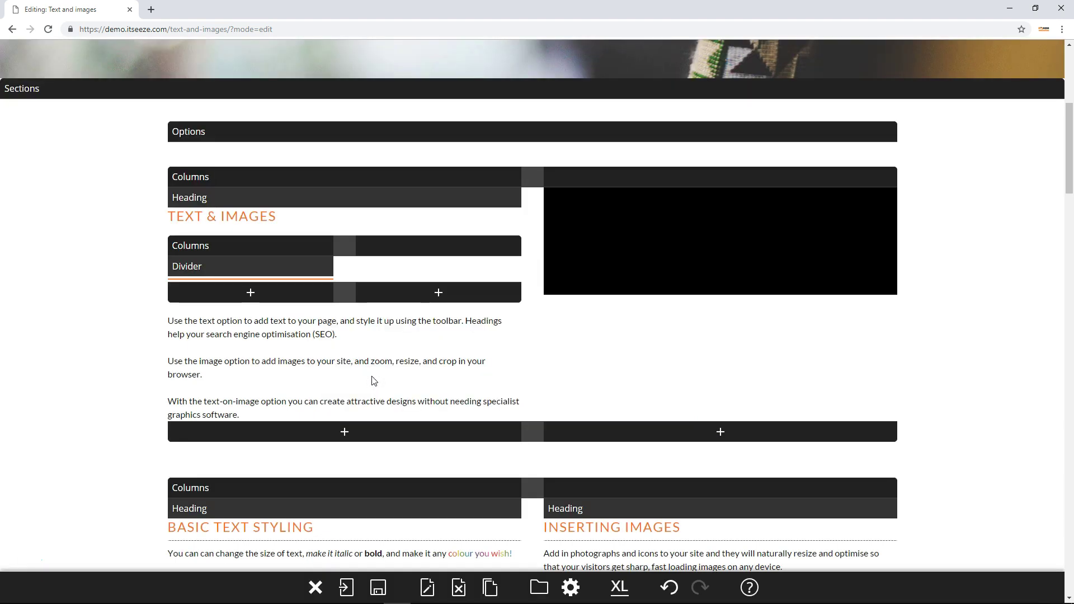
- Create an image library folder named 'Example folder' and return to All Images
mouse_move(621, 243)
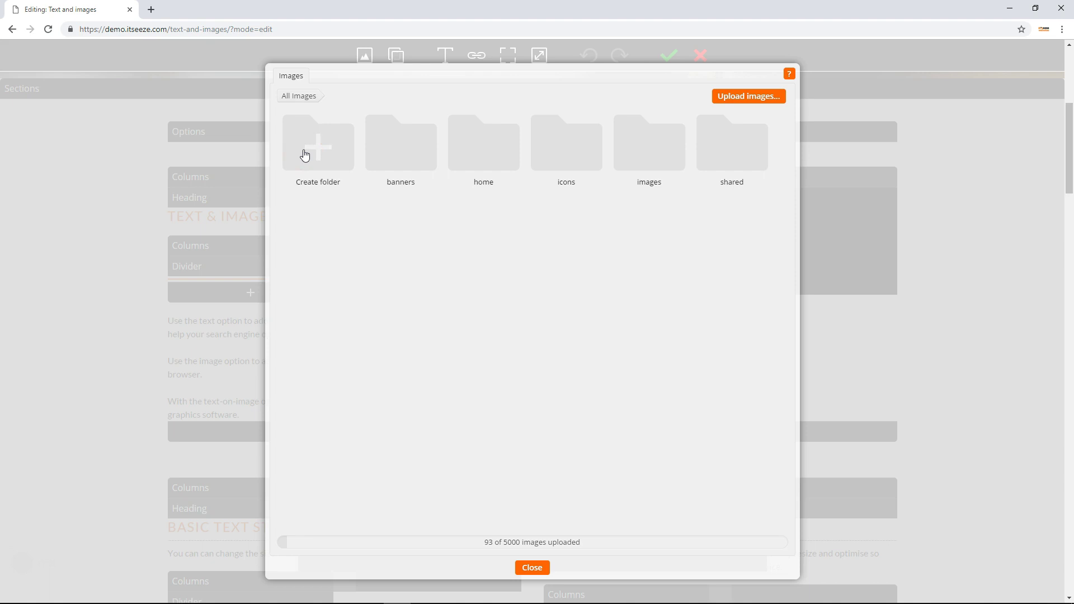
click(305, 156)
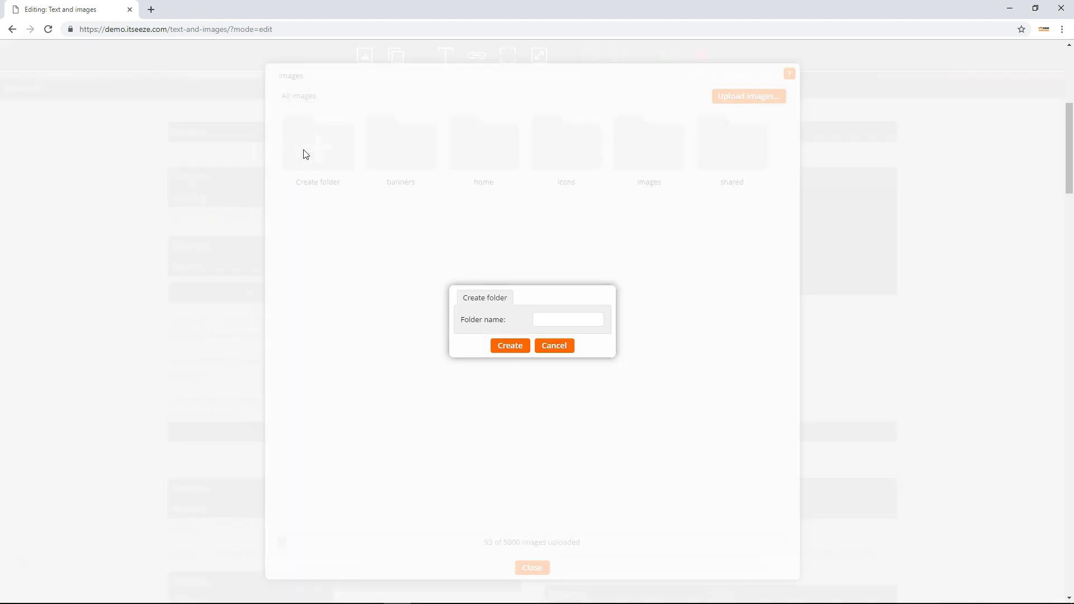
text(Example folder)
click(517, 352)
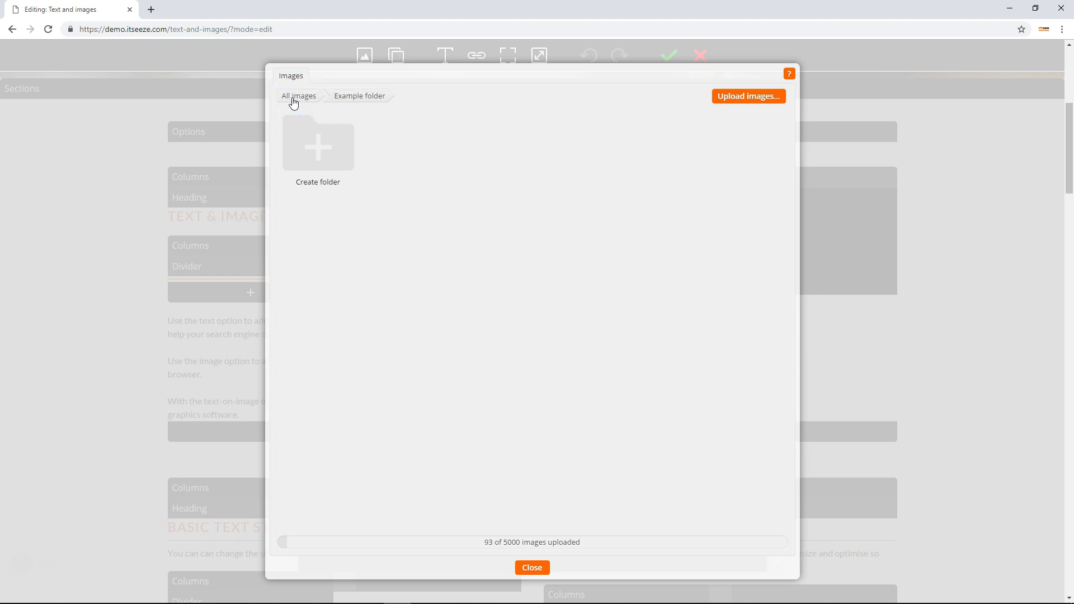
click(293, 98)
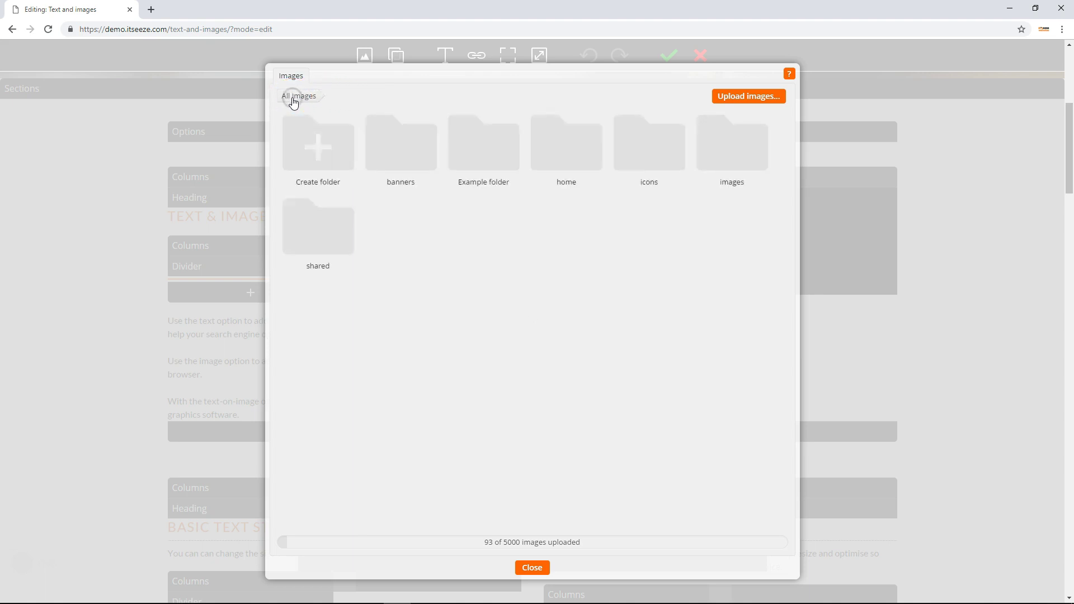
- Upload Example image.jpg into Example folder
click(468, 144)
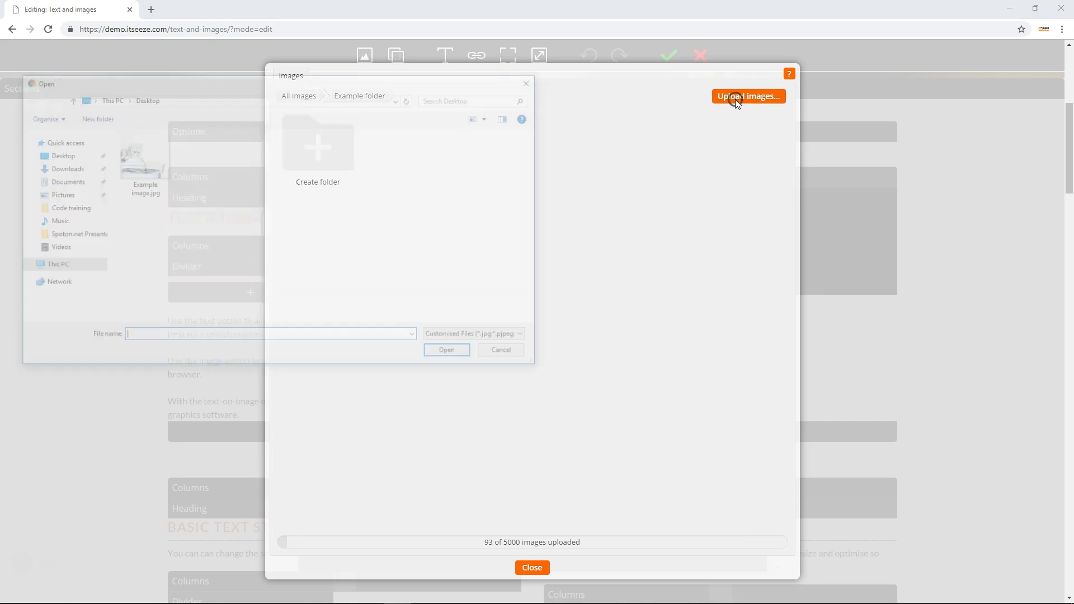
click(155, 150)
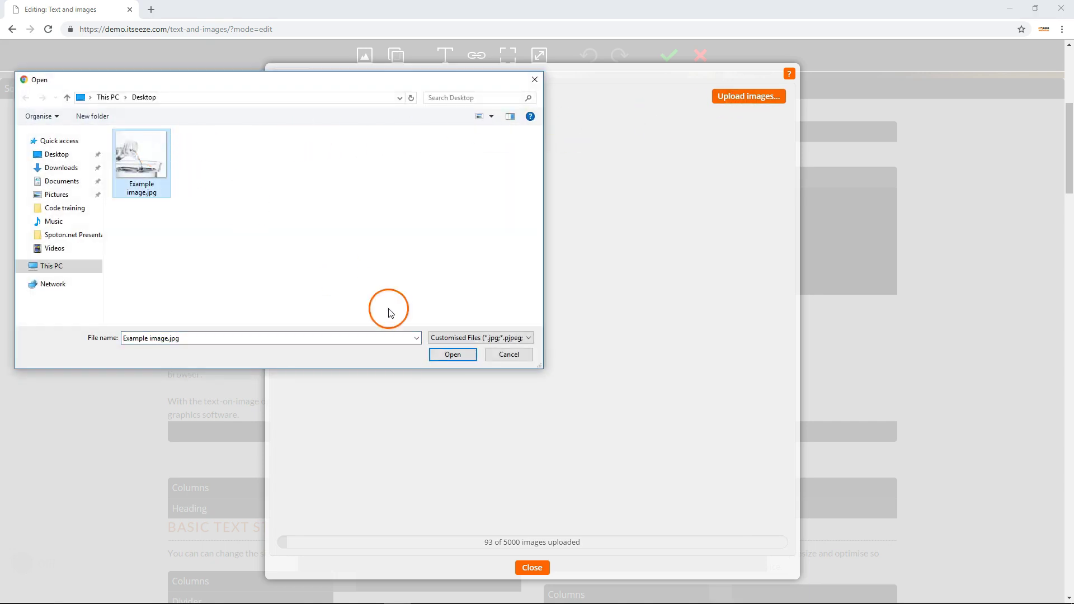
click(462, 356)
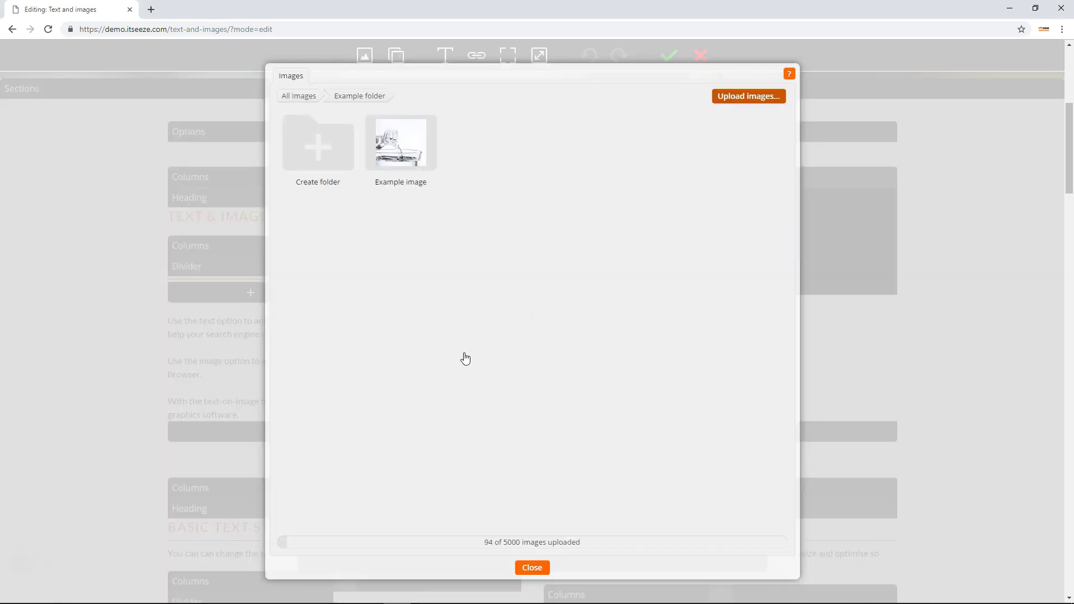
- Inspect the uploaded image's details, cancel its deletion, and confirm with OK
click(410, 181)
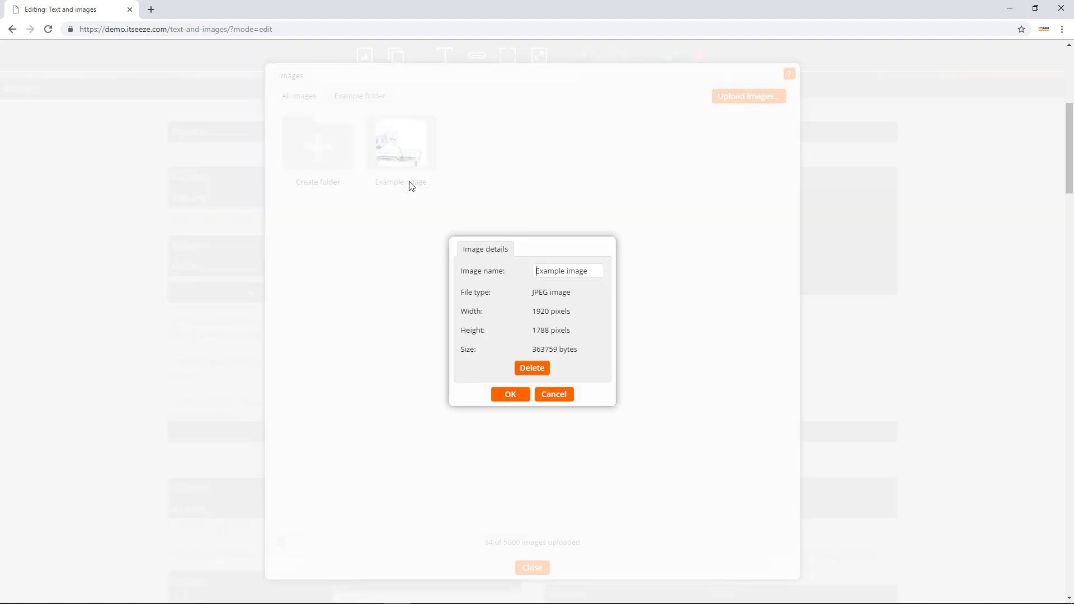
drag(594, 270, 528, 274)
click(532, 368)
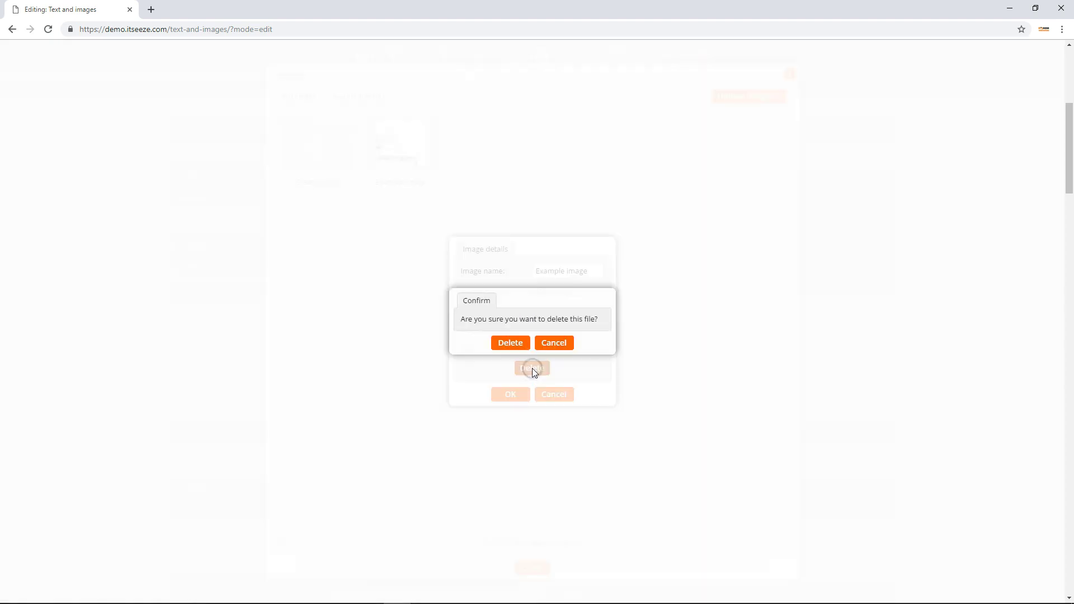
click(551, 343)
click(511, 393)
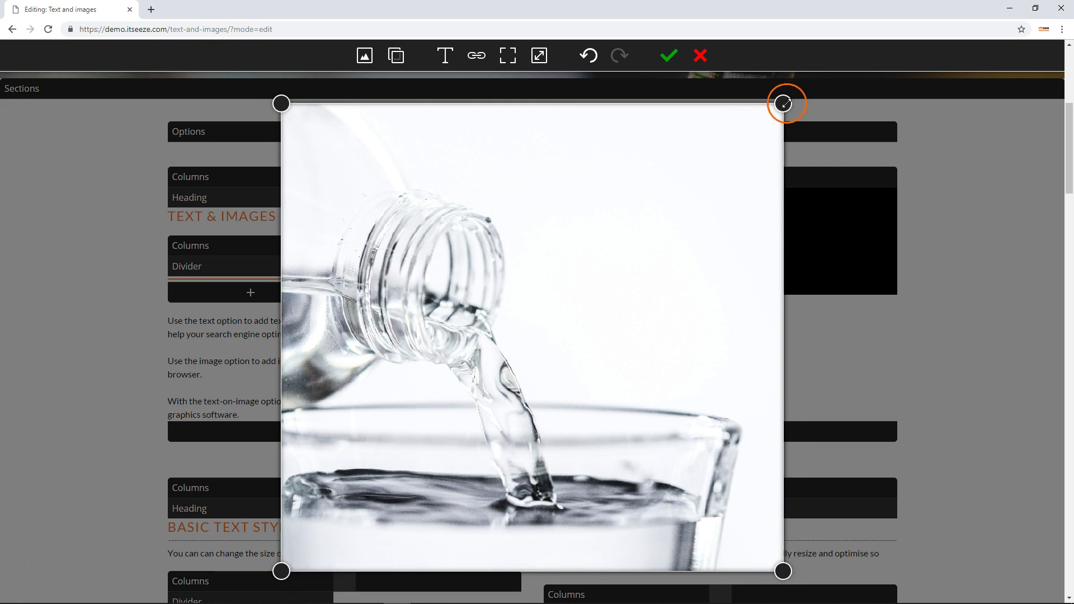
- Crop the water-pouring photo, lock the aspect ratio at 923 × 894, and apply
drag(783, 103, 709, 158)
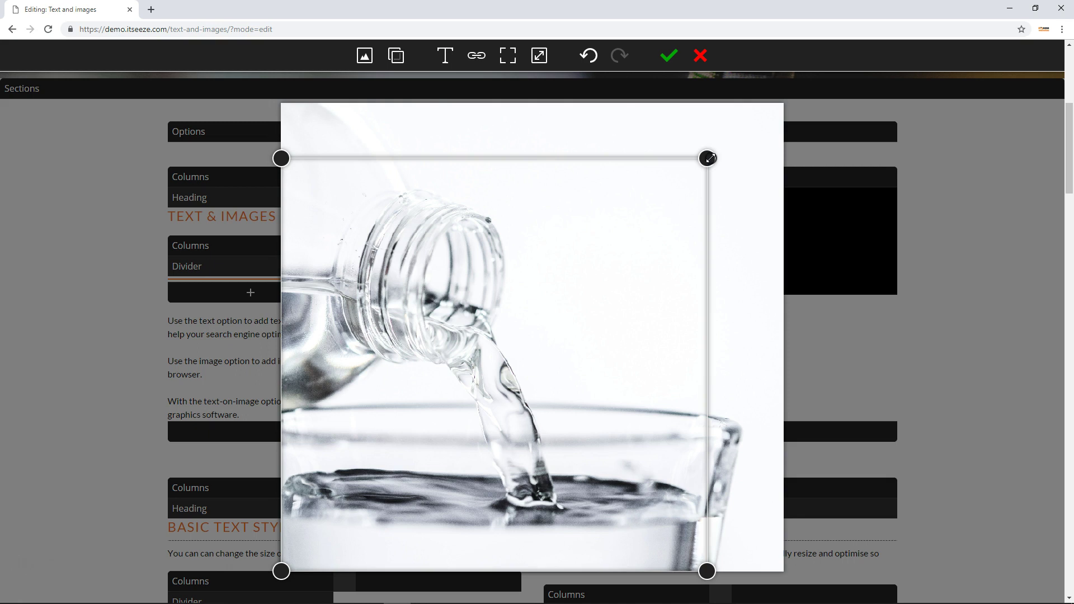
drag(709, 159, 789, 84)
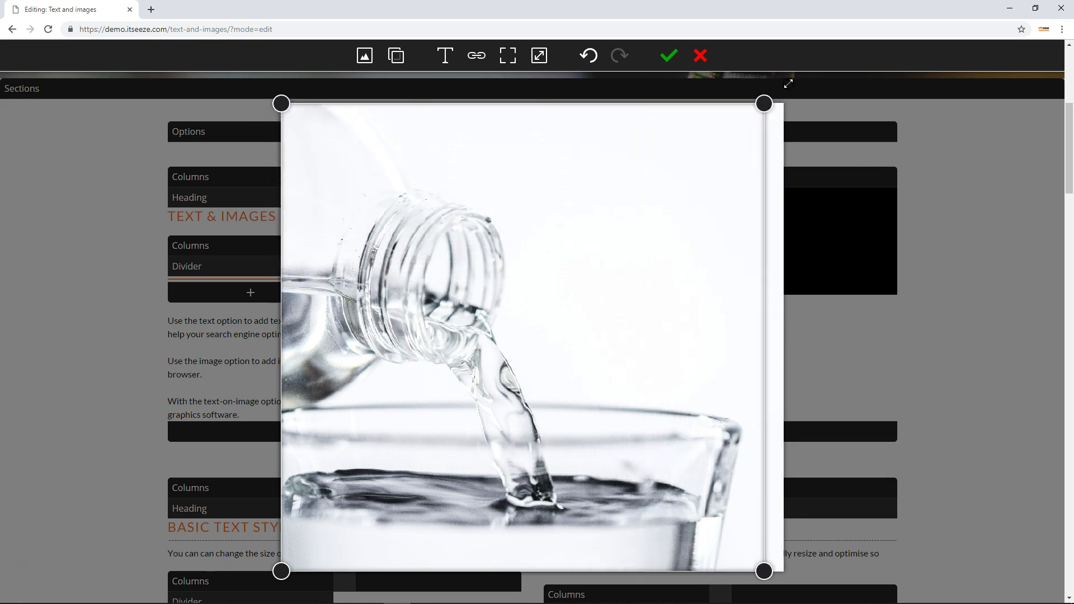
click(538, 56)
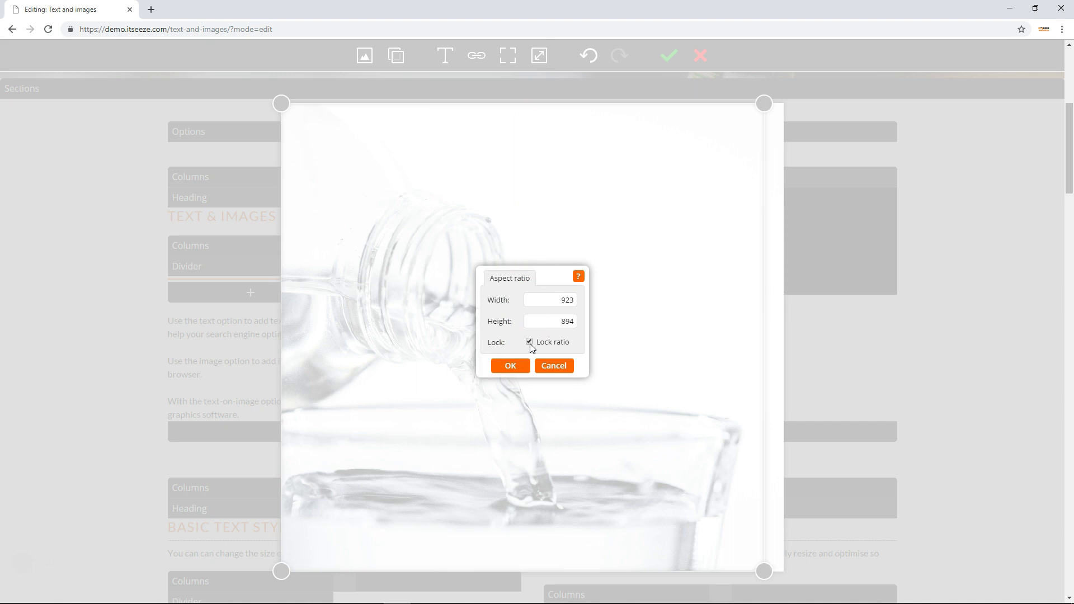
click(510, 366)
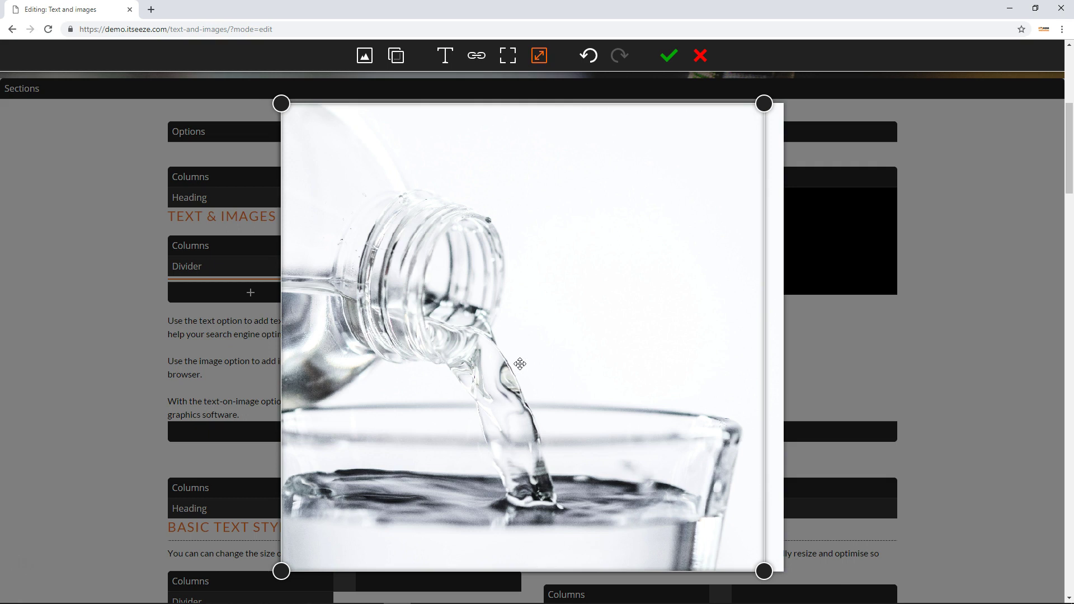
click(671, 59)
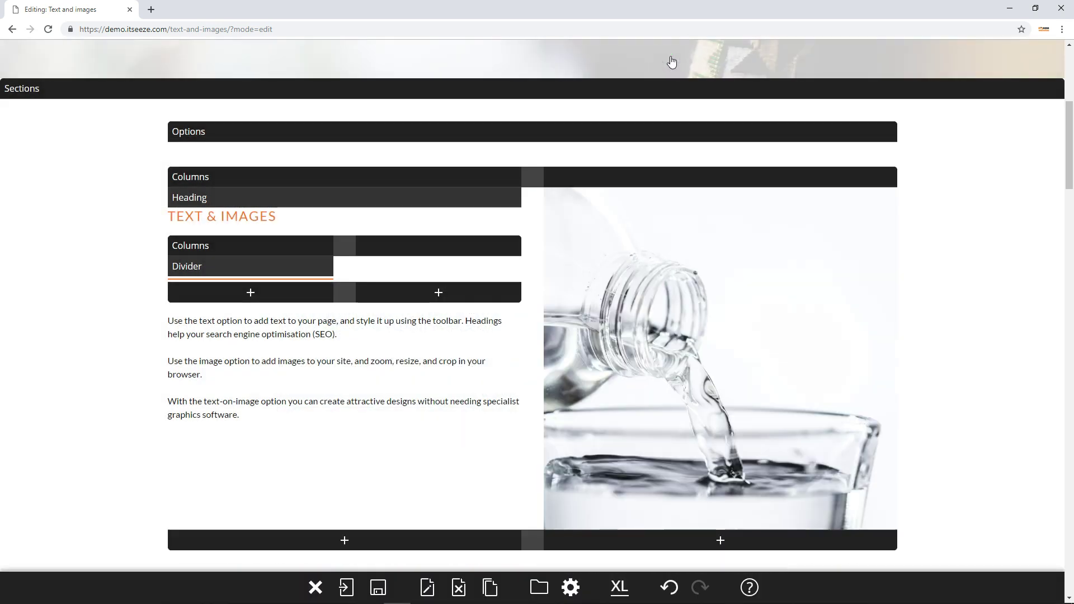
- Reopen the photo in the image editor and apply an orange #f3721d overlay
click(660, 228)
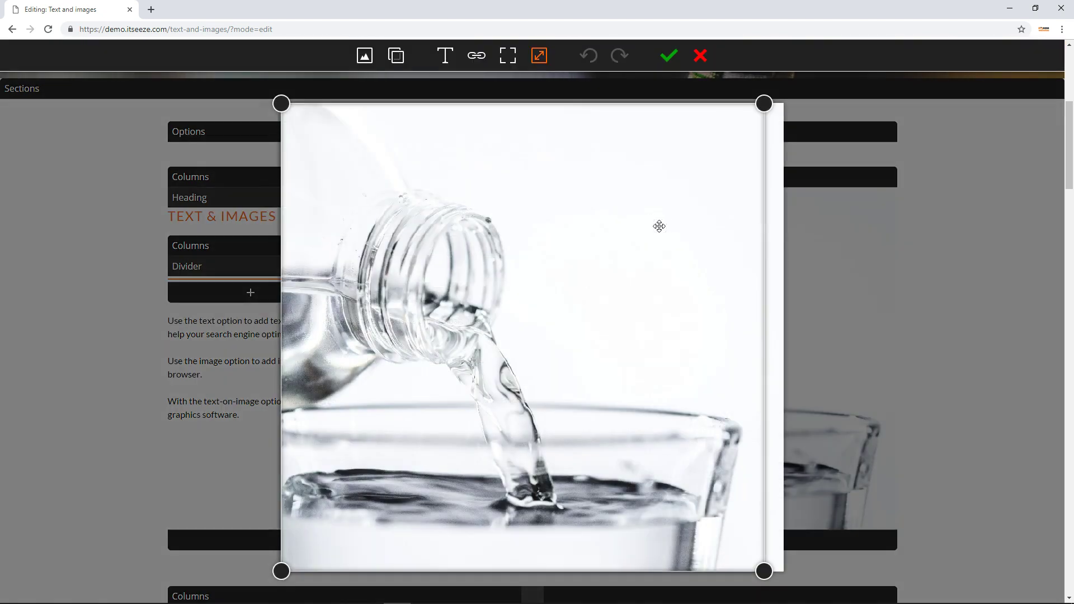
click(537, 155)
click(403, 64)
click(356, 92)
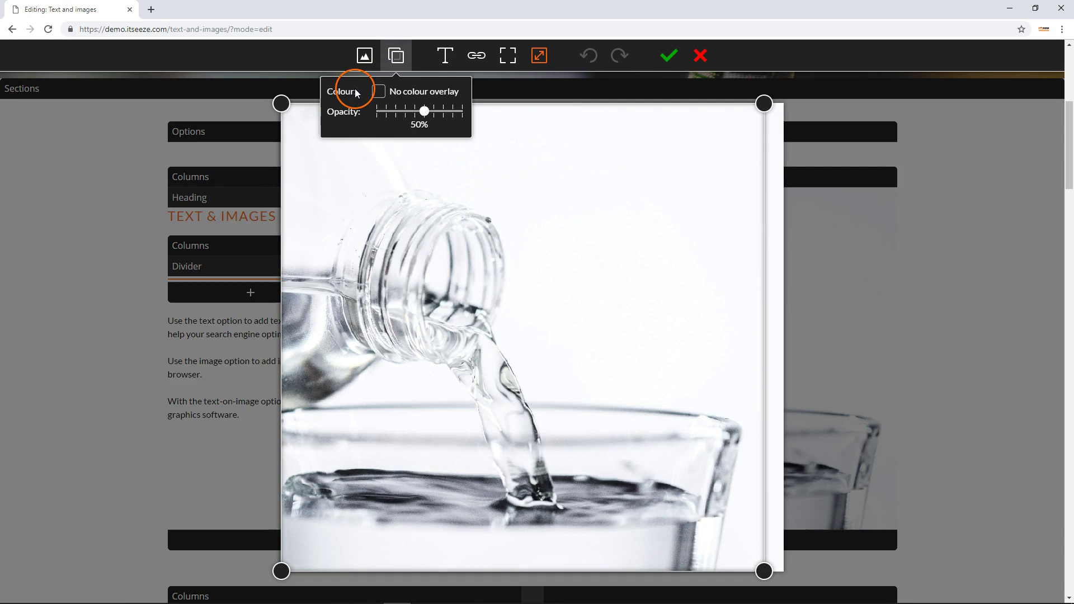
click(380, 93)
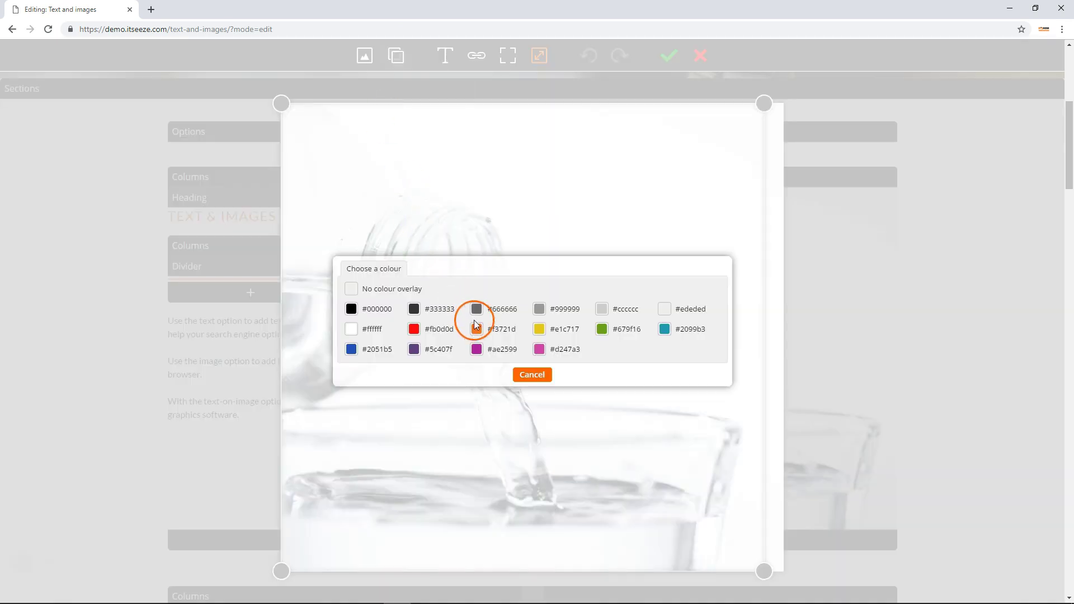
click(477, 329)
click(403, 127)
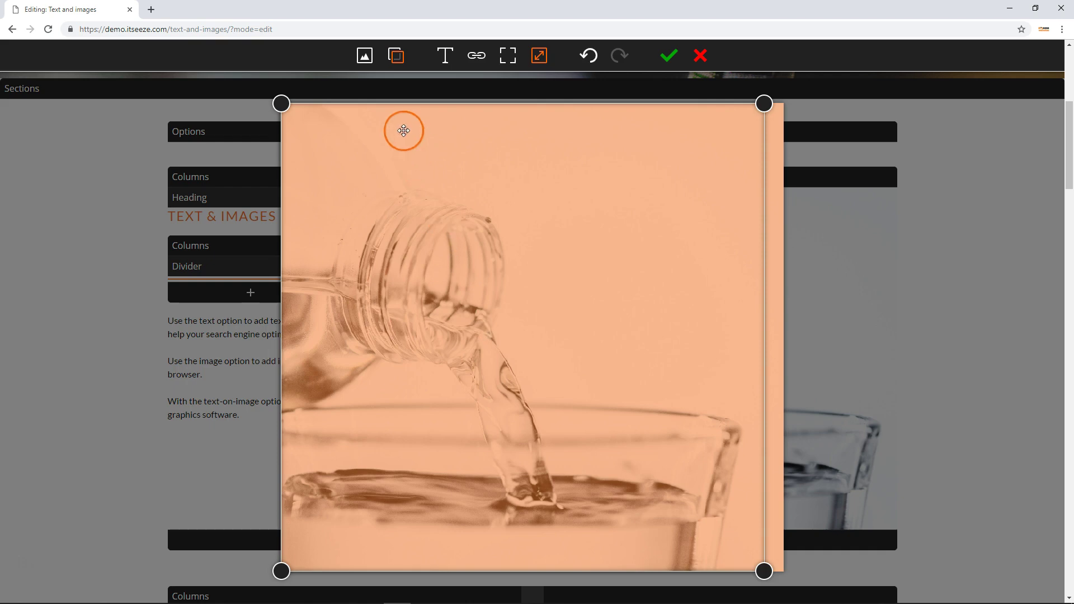
- Set the overlay opacity to about 50% and close the overlay settings
click(396, 56)
click(424, 115)
mouse_move(424, 117)
mouse_down()
mouse_move(379, 115)
mouse_move(437, 116)
mouse_up()
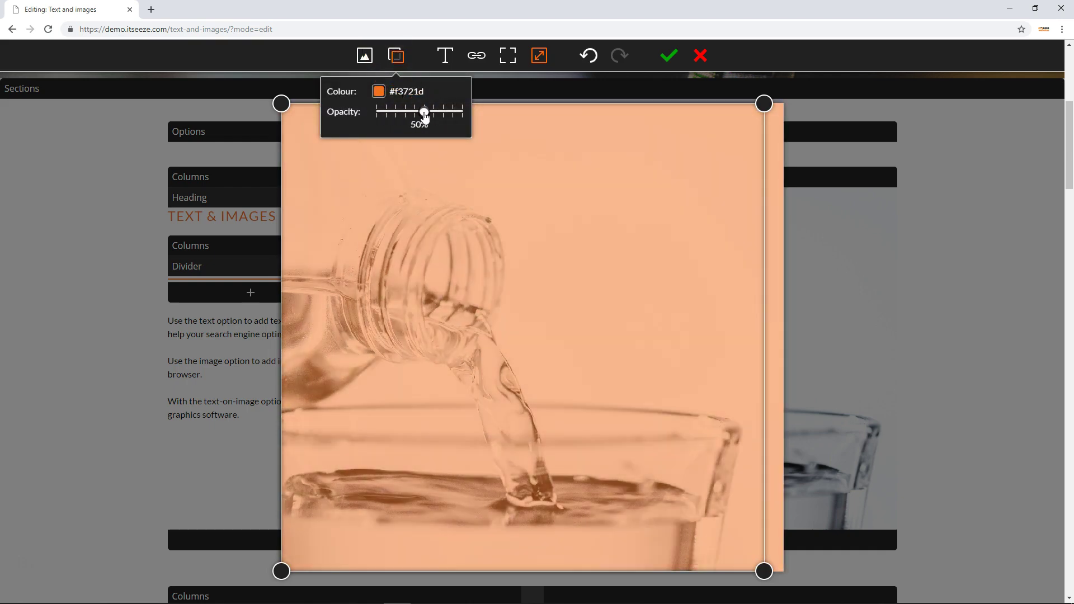
click(497, 101)
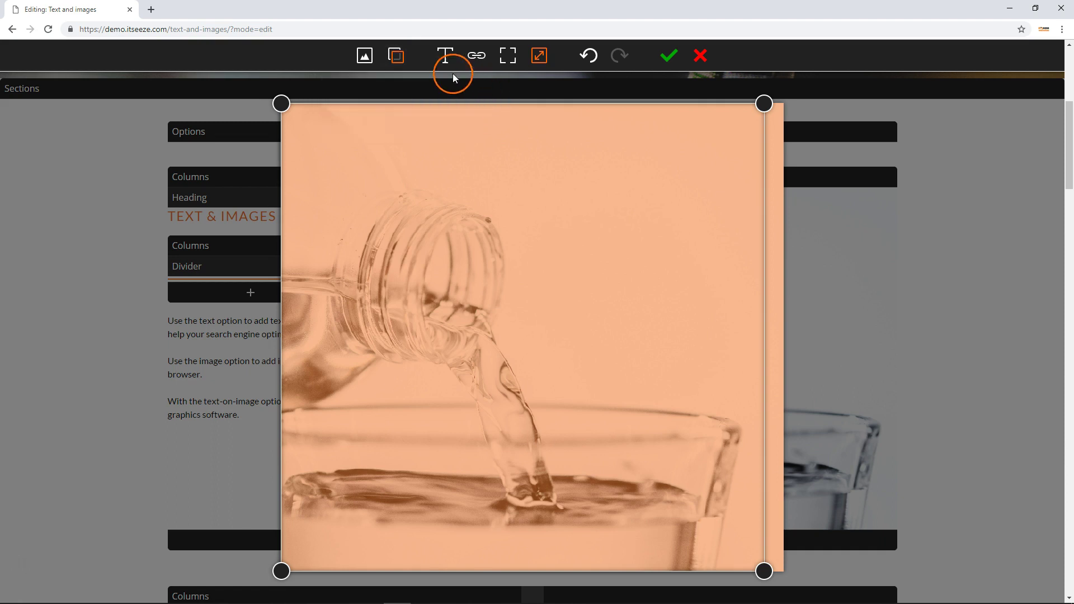
- Set the alt text to 'bottle of water', browse link targets, then cancel without linking
click(444, 56)
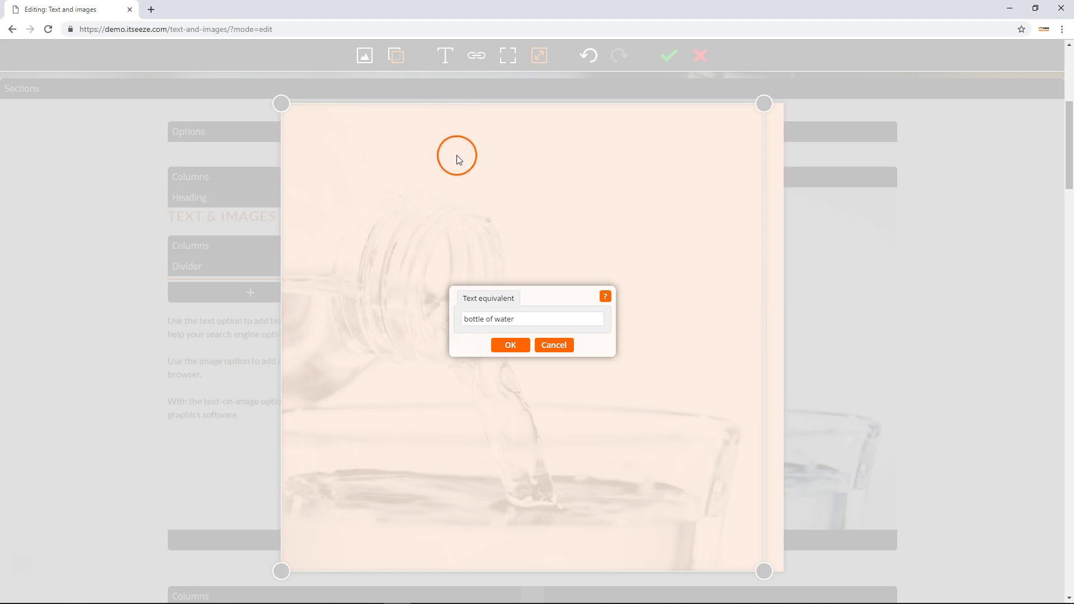
click(505, 345)
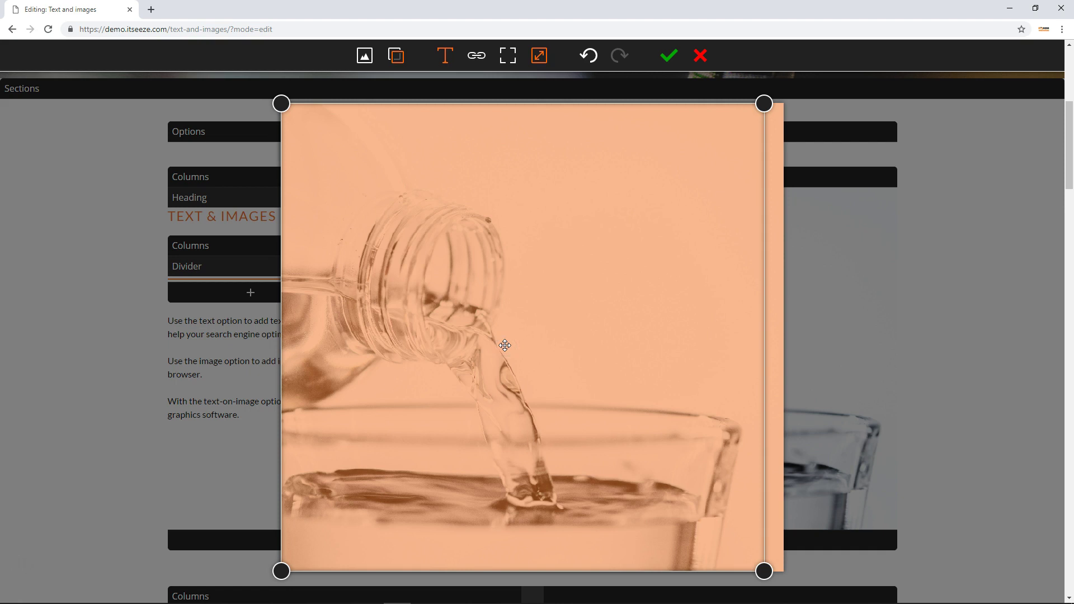
click(477, 55)
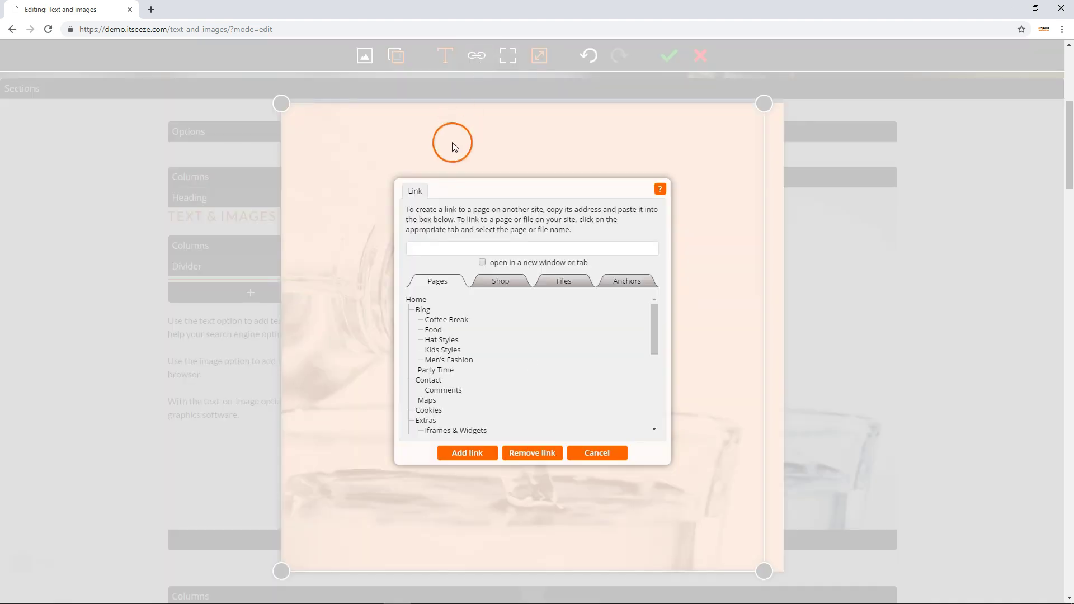
click(441, 249)
click(446, 320)
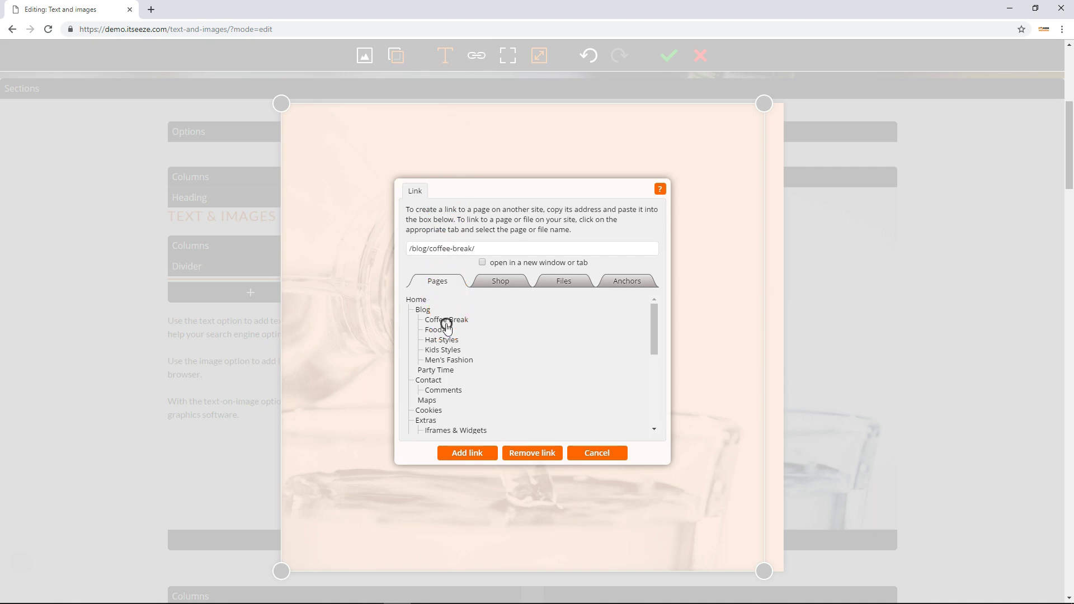
click(446, 351)
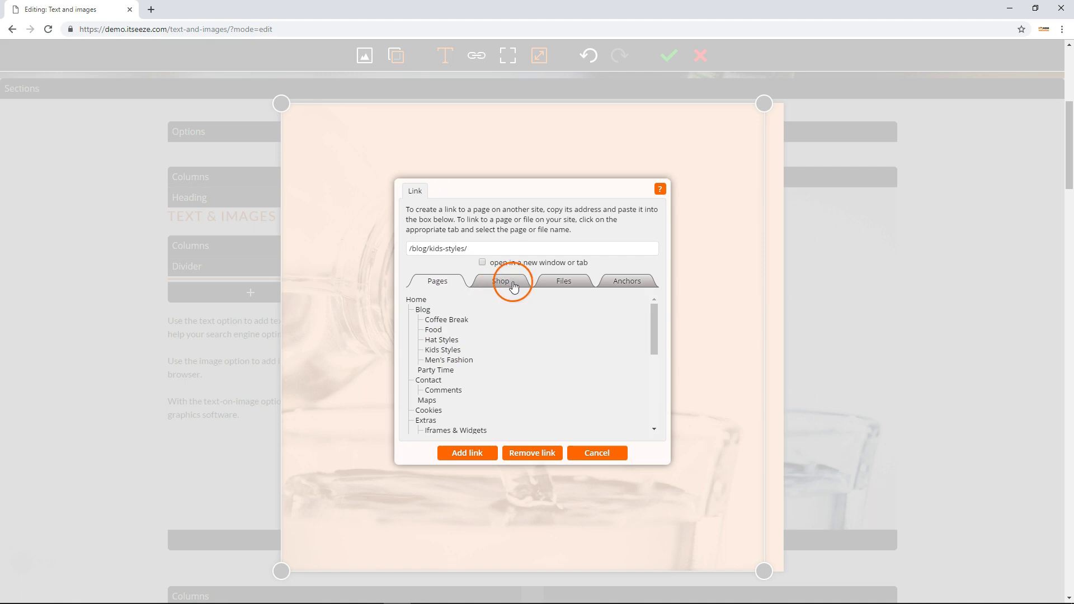
click(549, 283)
click(621, 282)
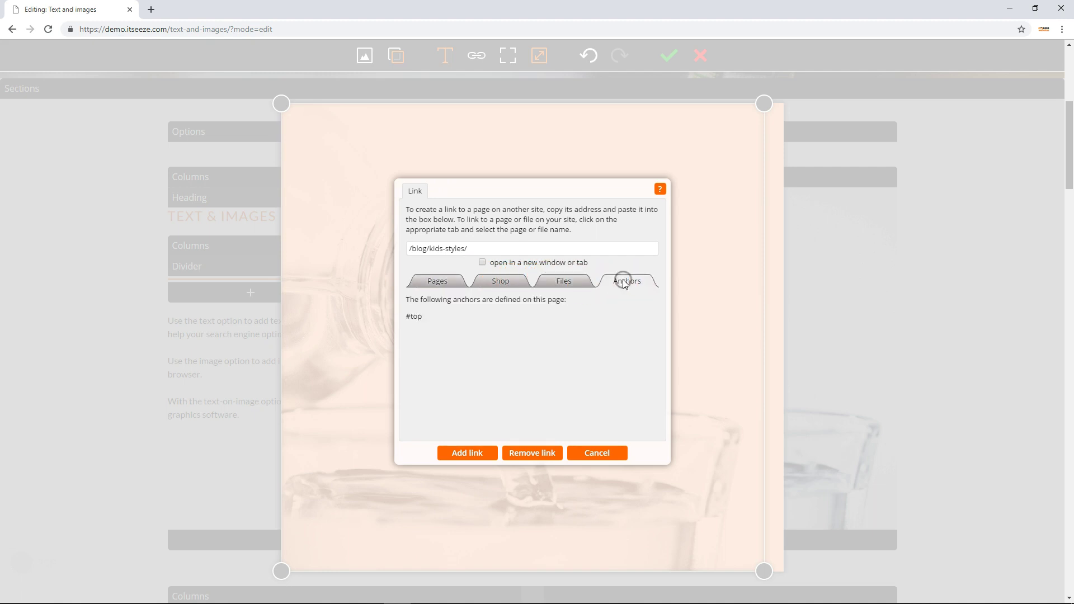
click(594, 453)
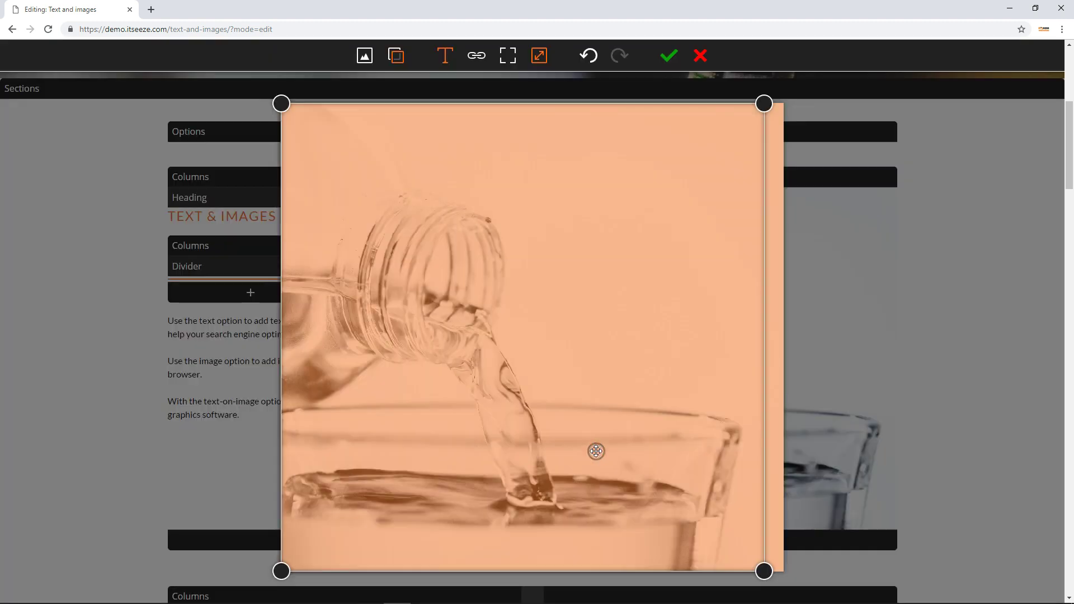
- Enable the lightbox on the photo, accept the changes, and save the page
click(513, 58)
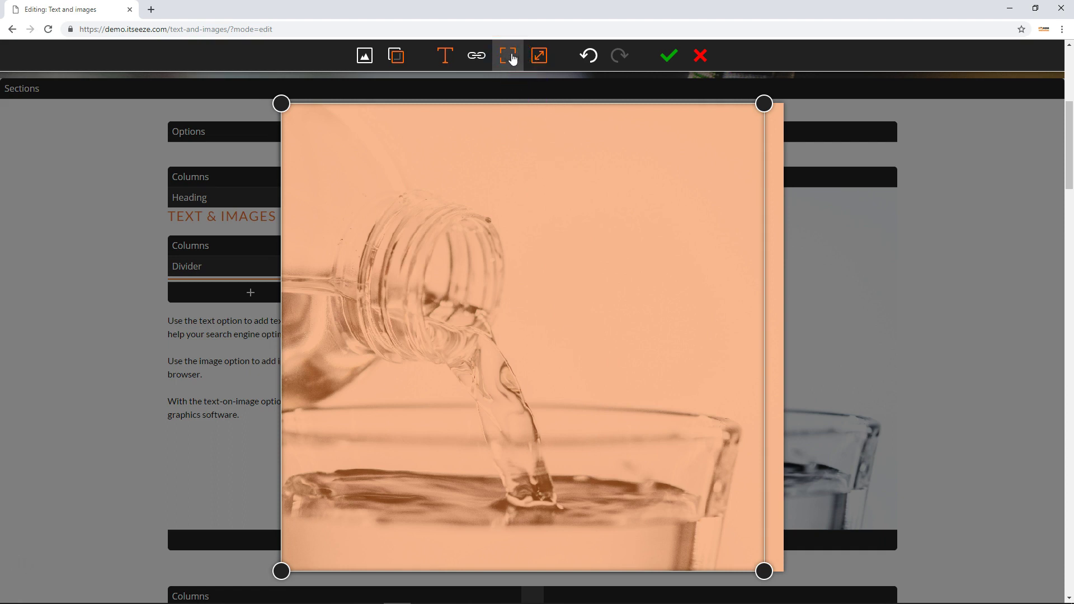
click(674, 59)
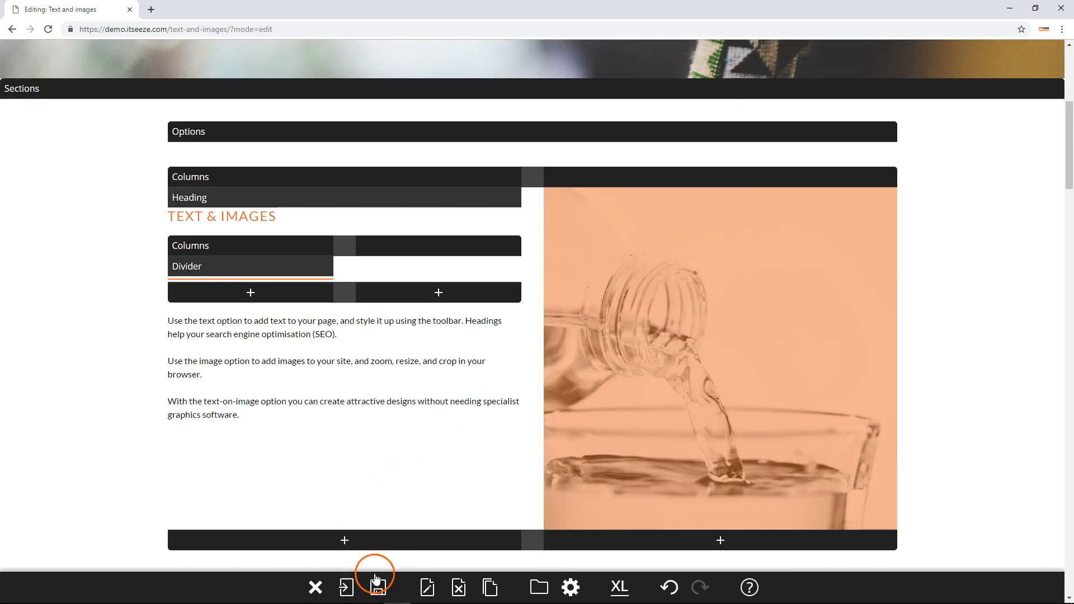
click(378, 587)
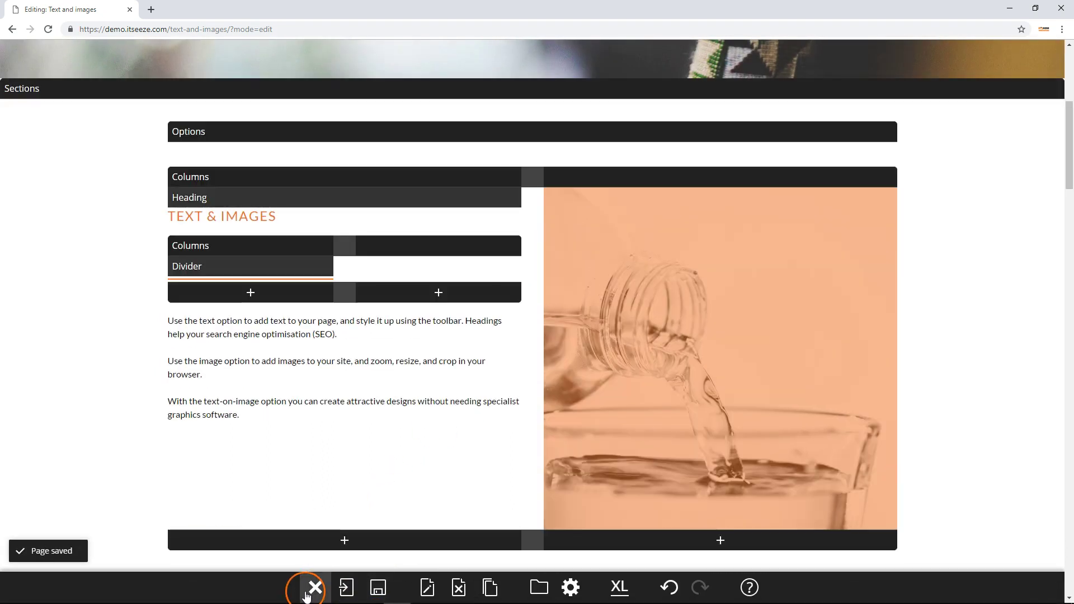
- Test the lightbox on the live page by enlarging and closing the photo
click(315, 587)
scroll(523, 458, down, 5)
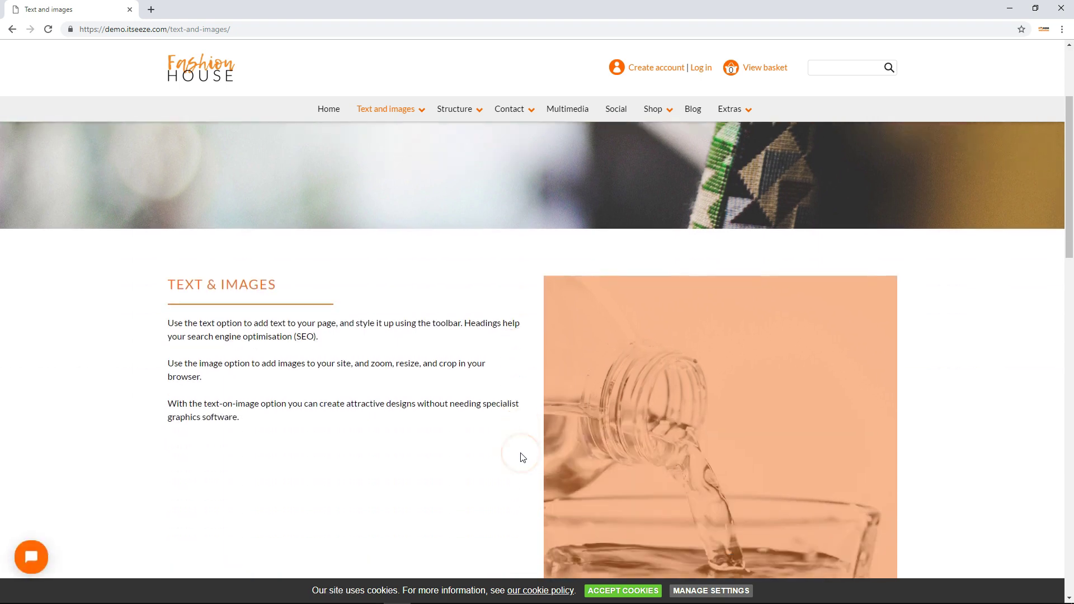
click(642, 401)
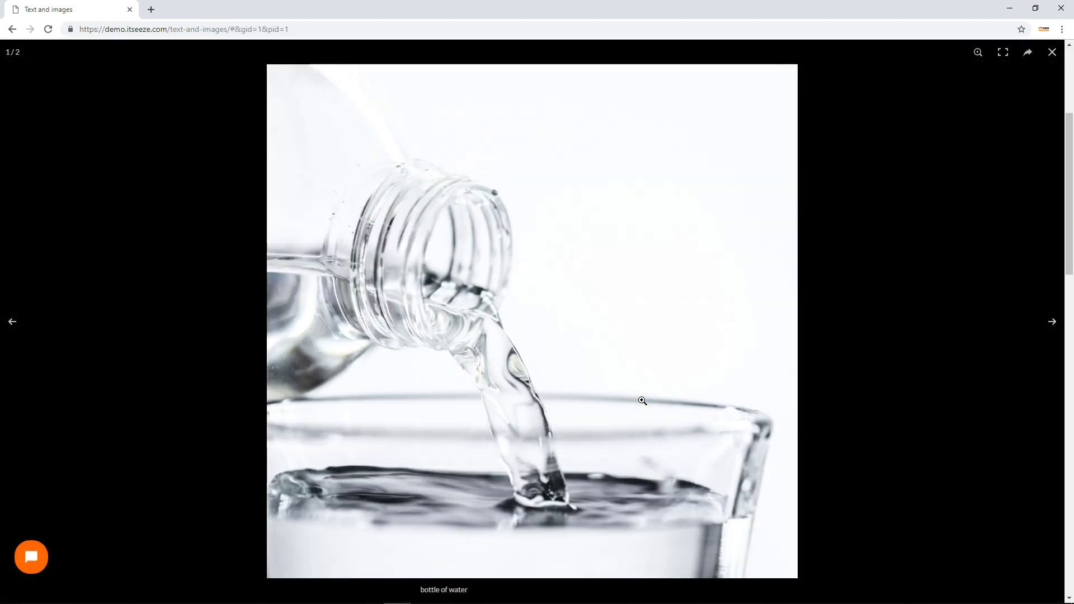
click(1052, 52)
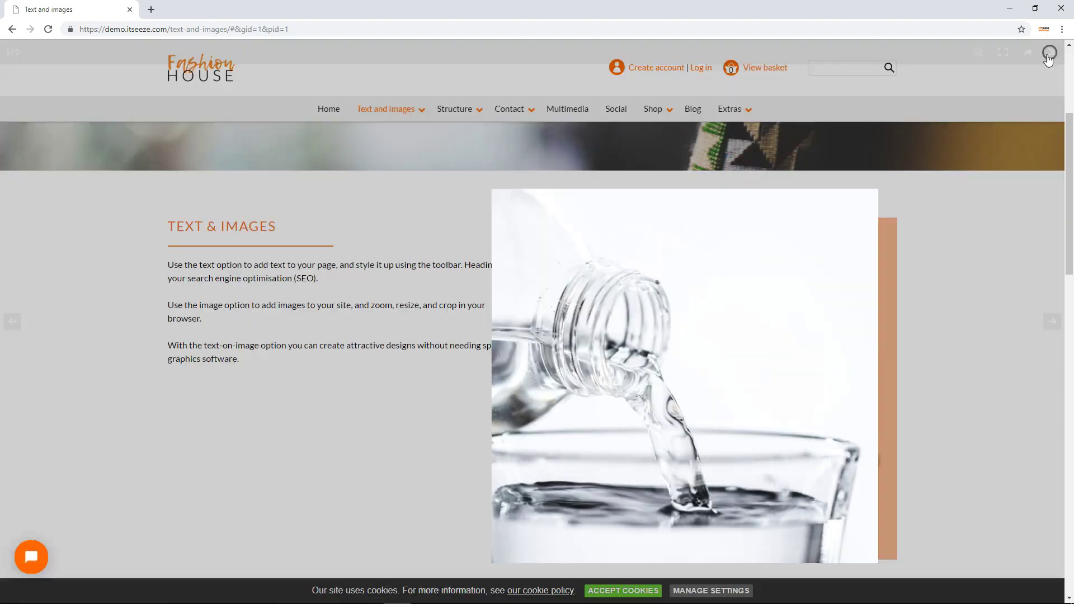
- Return the page to edit mode and reopen the photo in the image editor
scroll(598, 286, down, 10)
scroll(599, 288, down, 5)
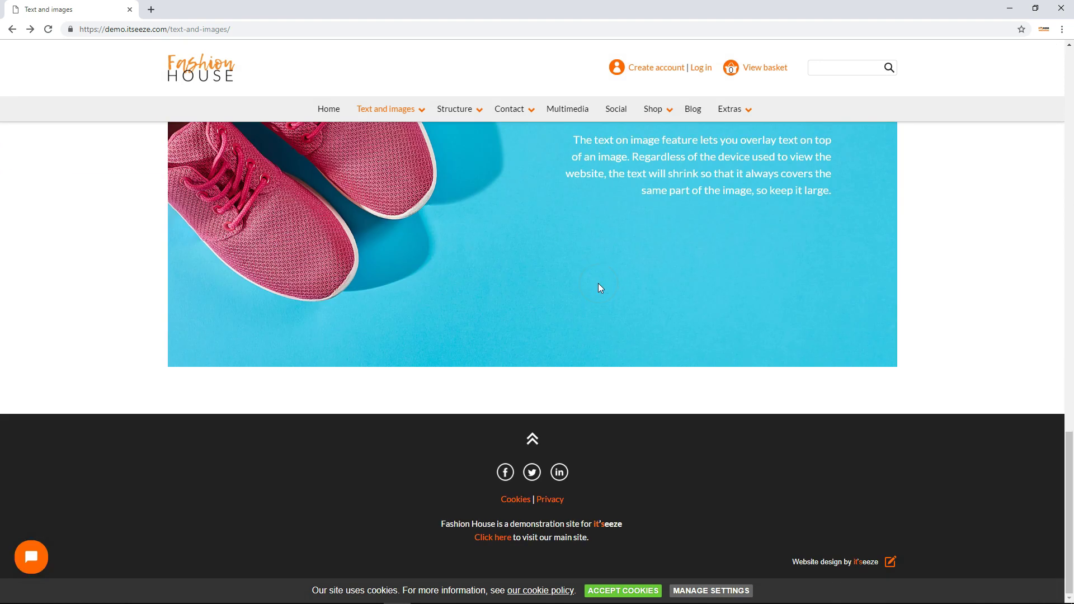
click(891, 563)
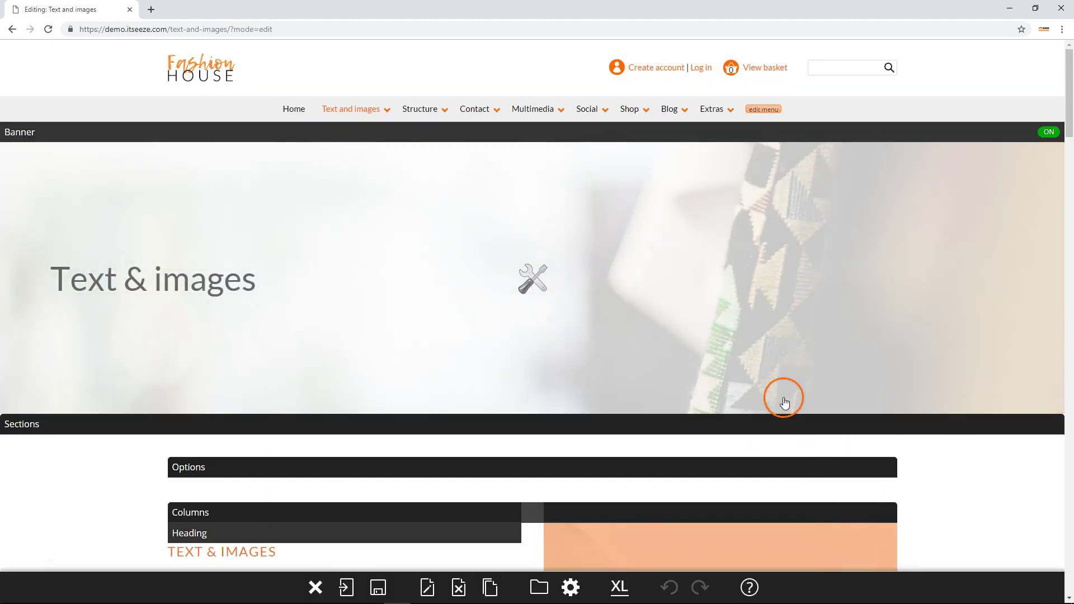
scroll(782, 401, down, 5)
click(726, 334)
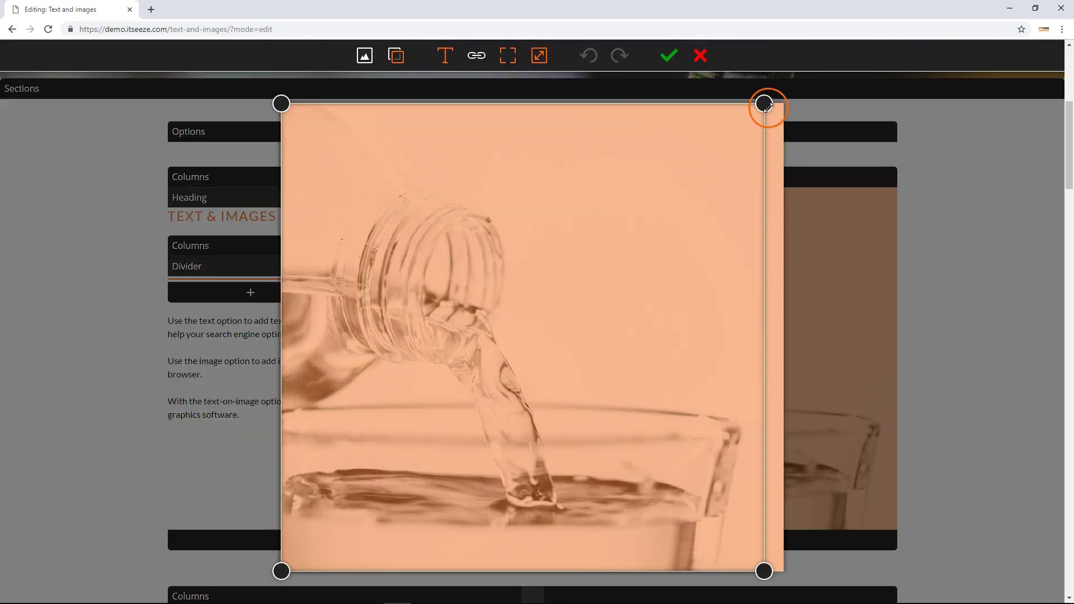
drag(765, 104, 625, 185)
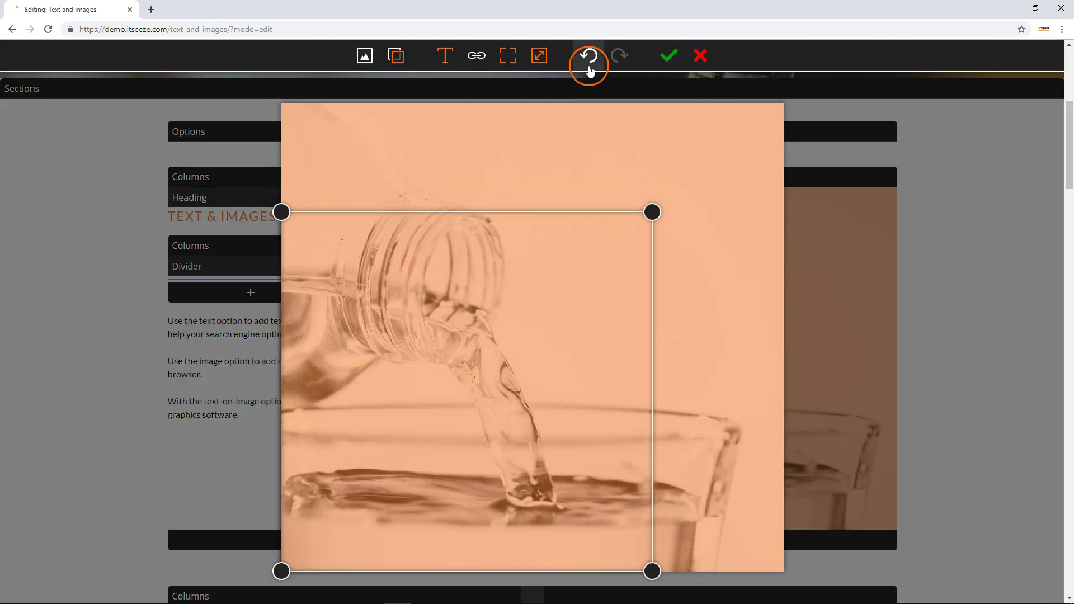
click(587, 61)
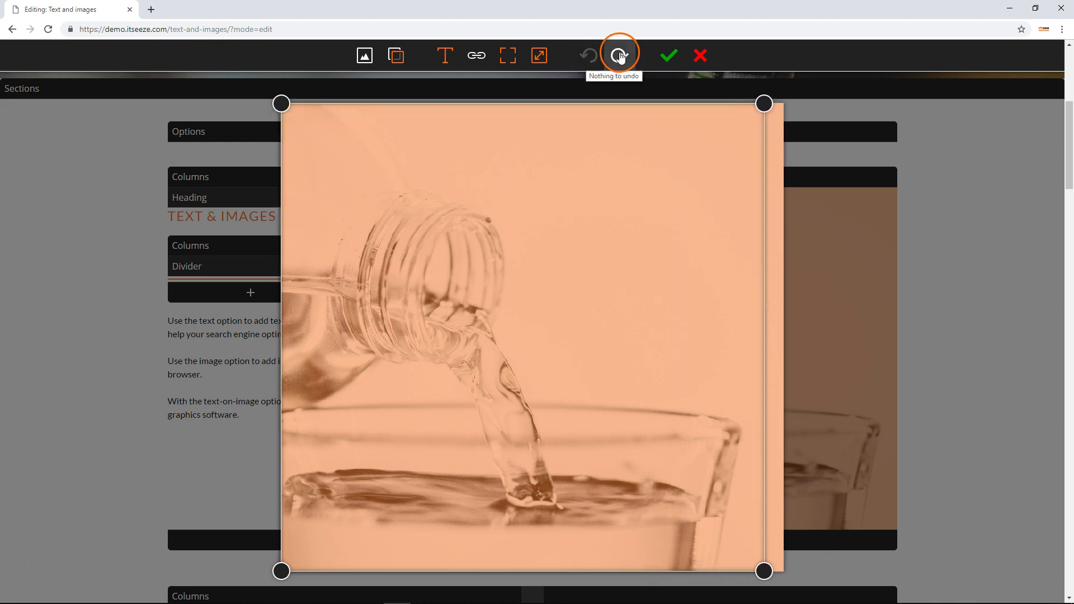
click(619, 55)
click(595, 57)
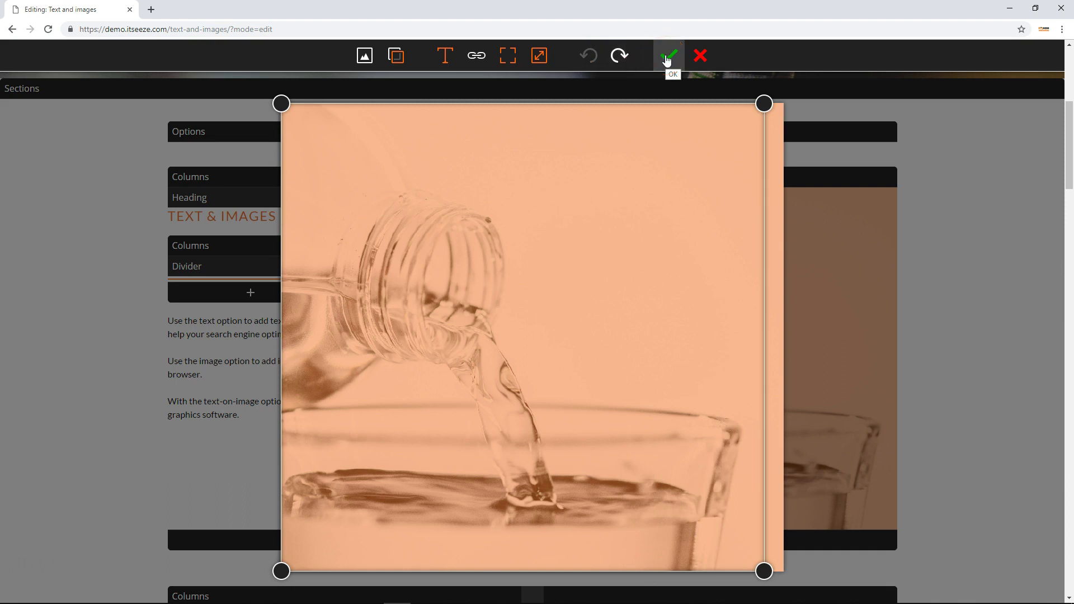
click(708, 58)
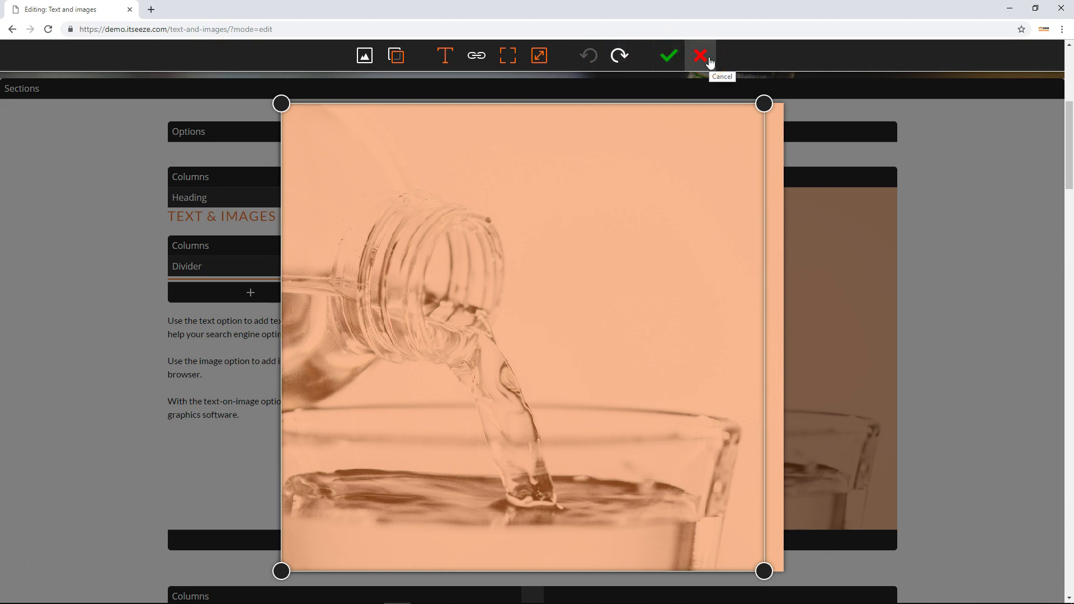